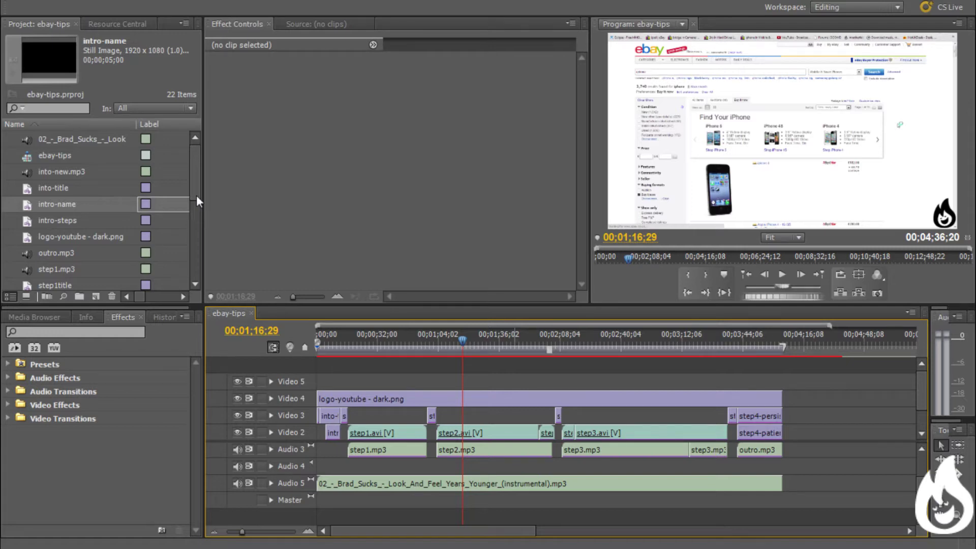
- Open the sequence's media export settings and keep H.264 as the export format
{"action": "left_click", "coordinate": [10, 3]}
{"action": "mouse_move", "coordinate": [35, 313]}
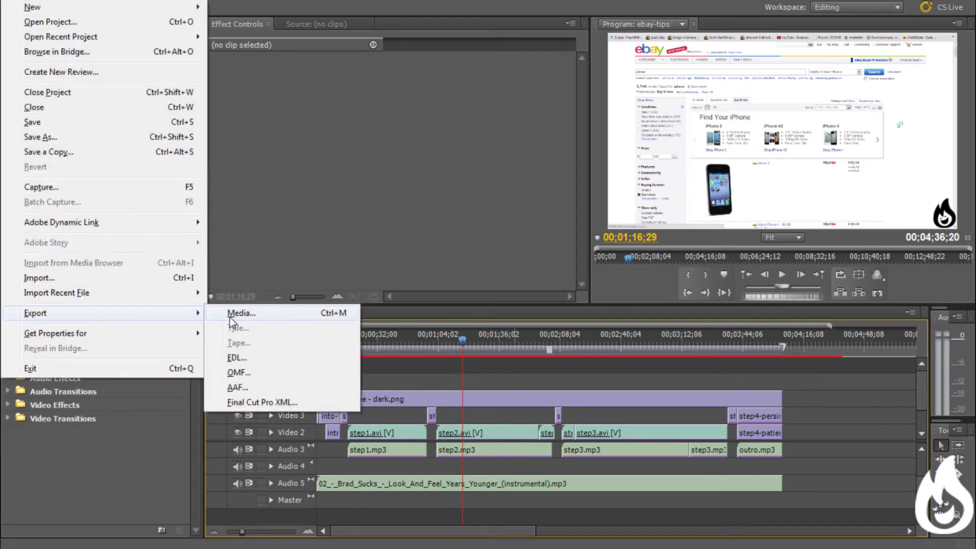
{"action": "left_click", "coordinate": [241, 313]}
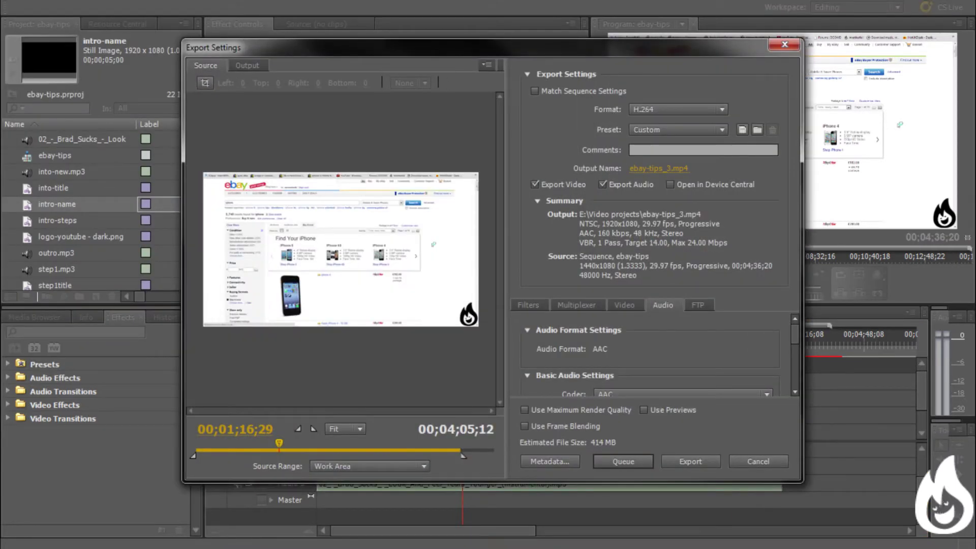
{"action": "left_click", "coordinate": [653, 110]}
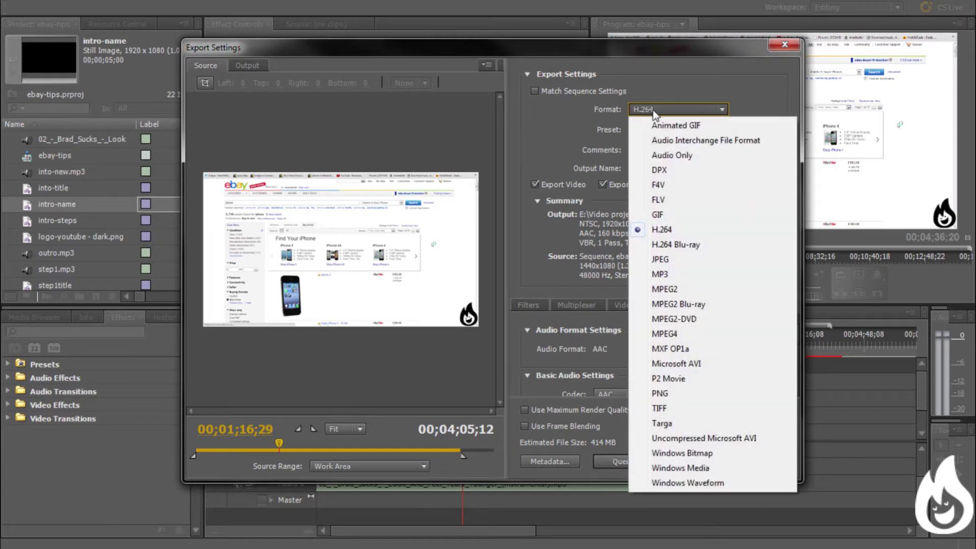
{"action": "left_click", "coordinate": [671, 231]}
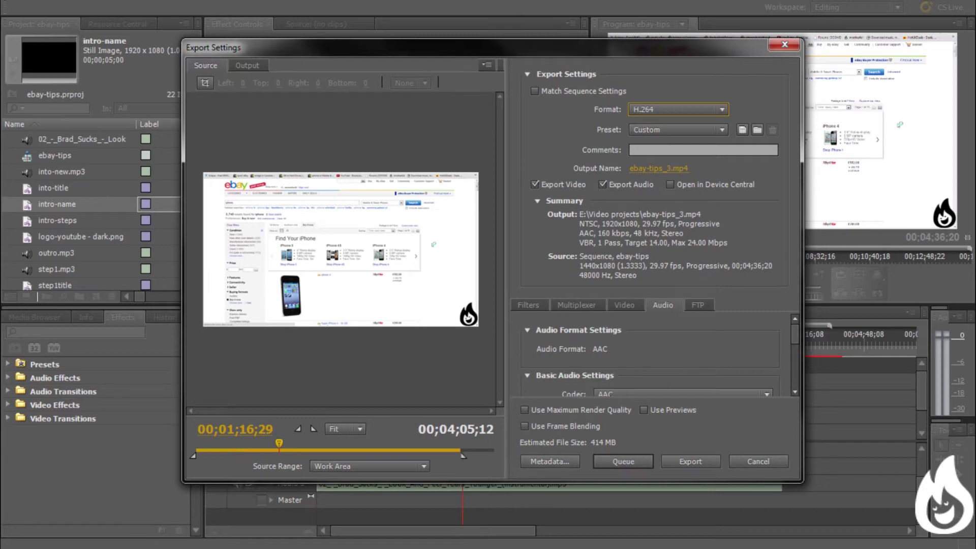
{"action": "left_click", "coordinate": [687, 127]}
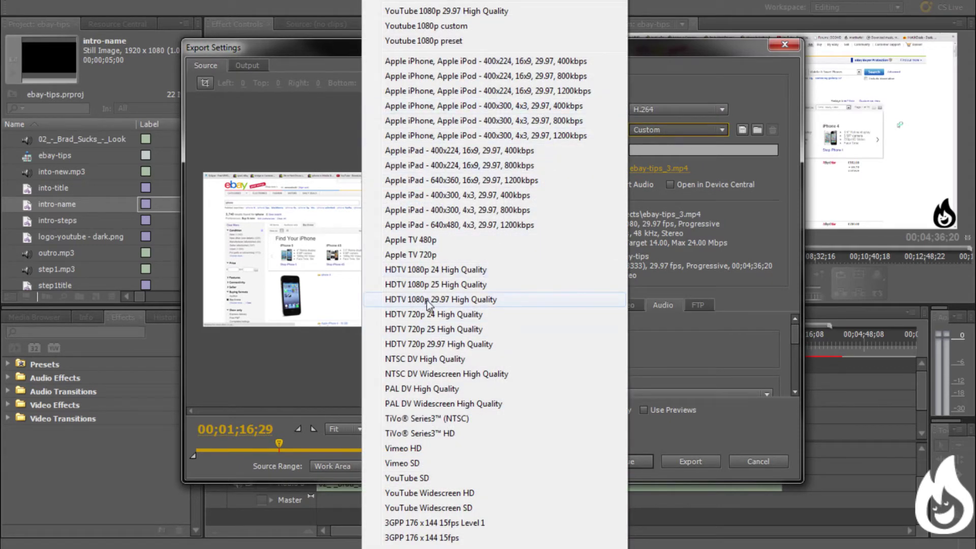
- Apply HDTV 1080p 29.97 High Quality, then review the Filters, Multiplexer, Video and Audio settings
{"action": "left_click", "coordinate": [468, 304]}
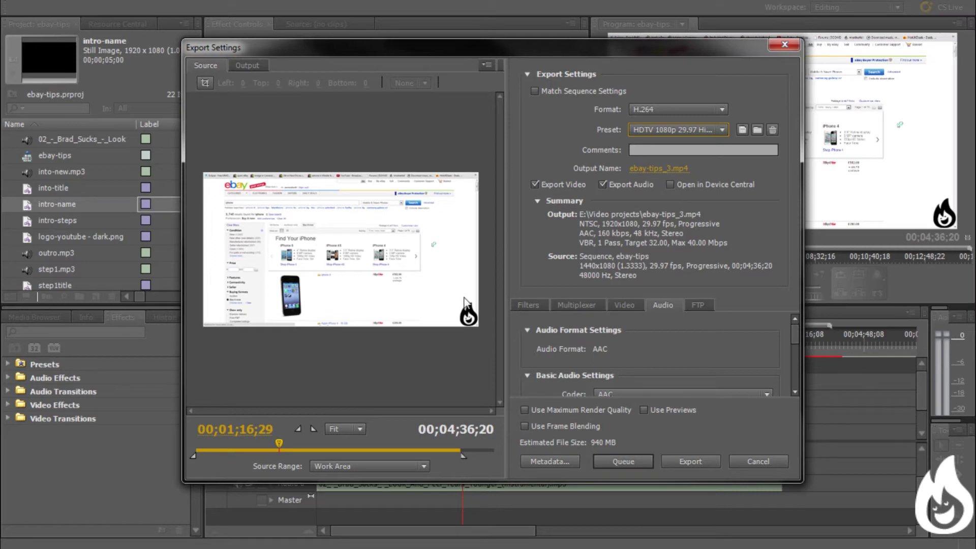
{"action": "left_click", "coordinate": [528, 306]}
{"action": "left_click", "coordinate": [576, 305]}
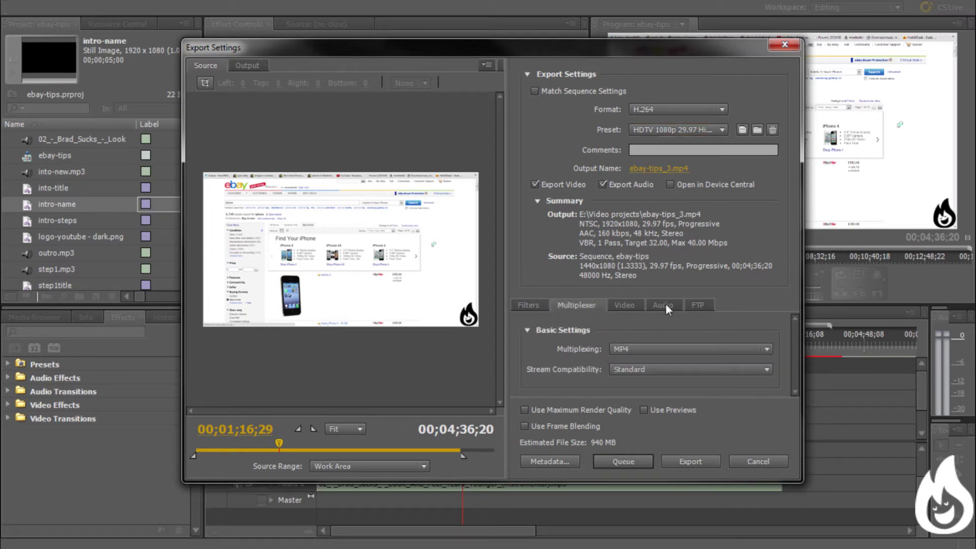
{"action": "left_click", "coordinate": [624, 306]}
{"action": "left_click", "coordinate": [663, 305]}
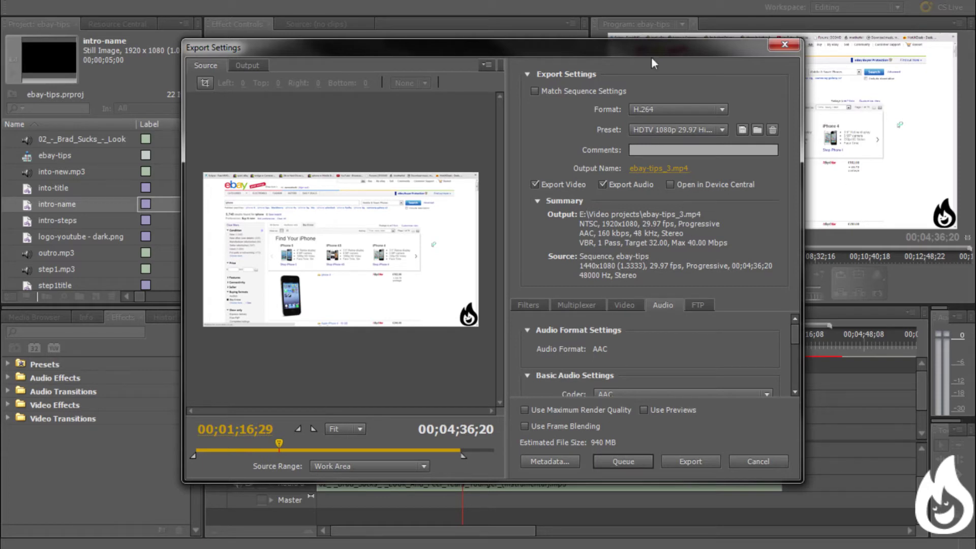
{"action": "left_click", "coordinate": [623, 306]}
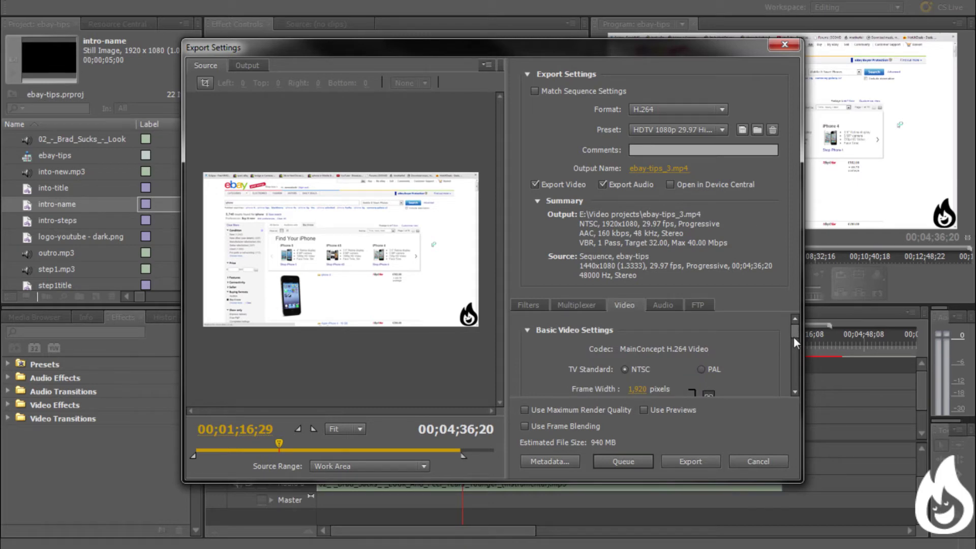
{"action": "scroll", "coordinate": [794, 340], "scroll_direction": "down", "scroll_amount": 2}
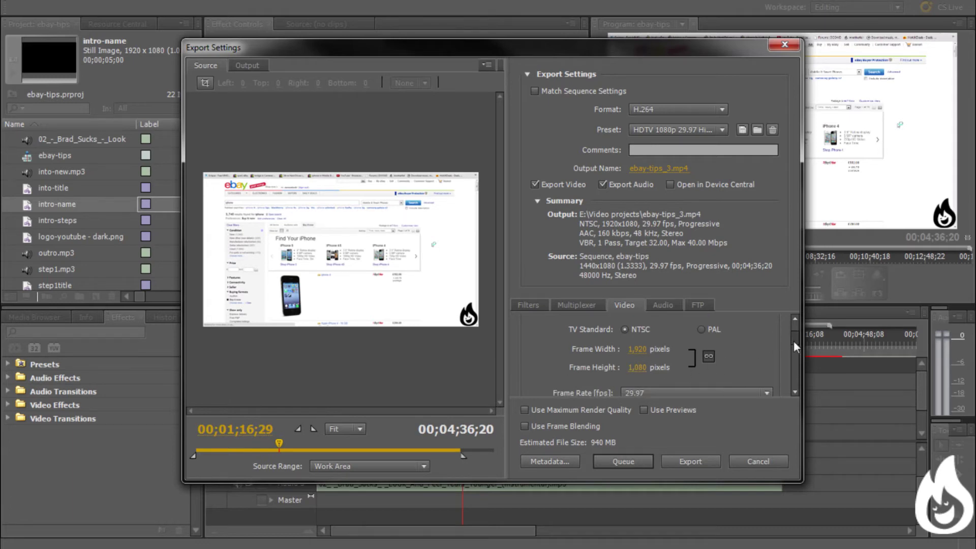
{"action": "left_click_drag", "start_coordinate": [794, 341], "coordinate": [793, 347]}
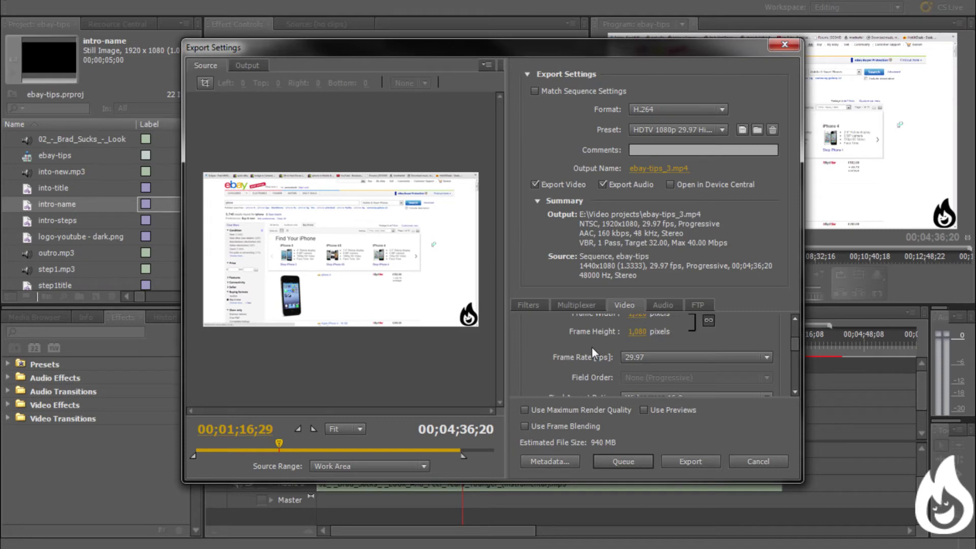
- Try 60, 10 and 24 fps frame rates before settling on 30 fps
{"action": "left_click", "coordinate": [694, 357]}
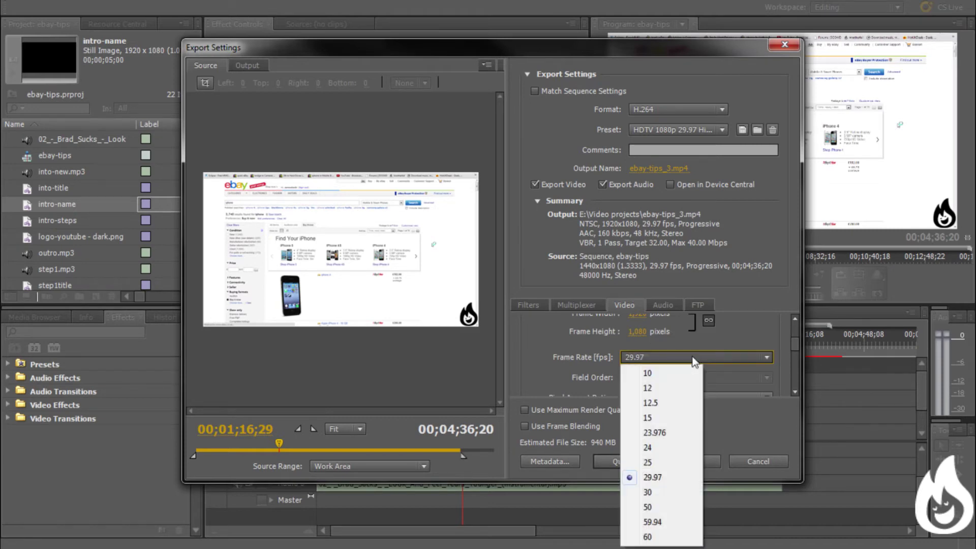
{"action": "left_click", "coordinate": [648, 538]}
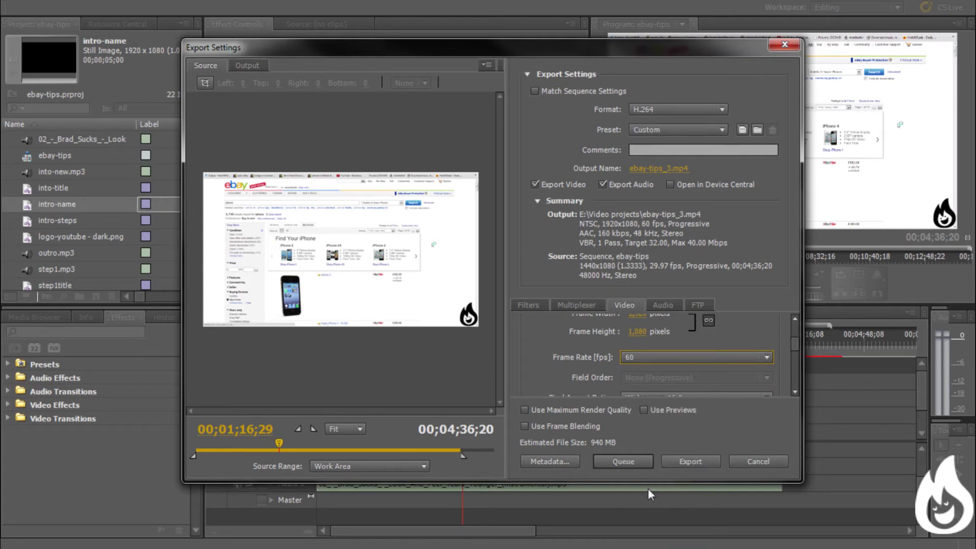
{"action": "left_click", "coordinate": [689, 357]}
{"action": "left_click", "coordinate": [661, 494]}
{"action": "left_click", "coordinate": [672, 357]}
{"action": "left_click", "coordinate": [659, 357]}
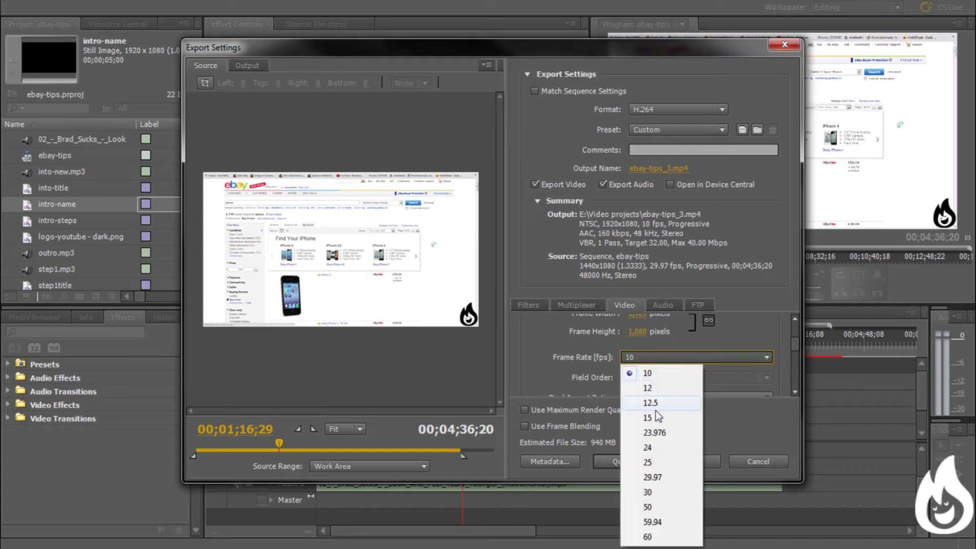
{"action": "left_click", "coordinate": [666, 444]}
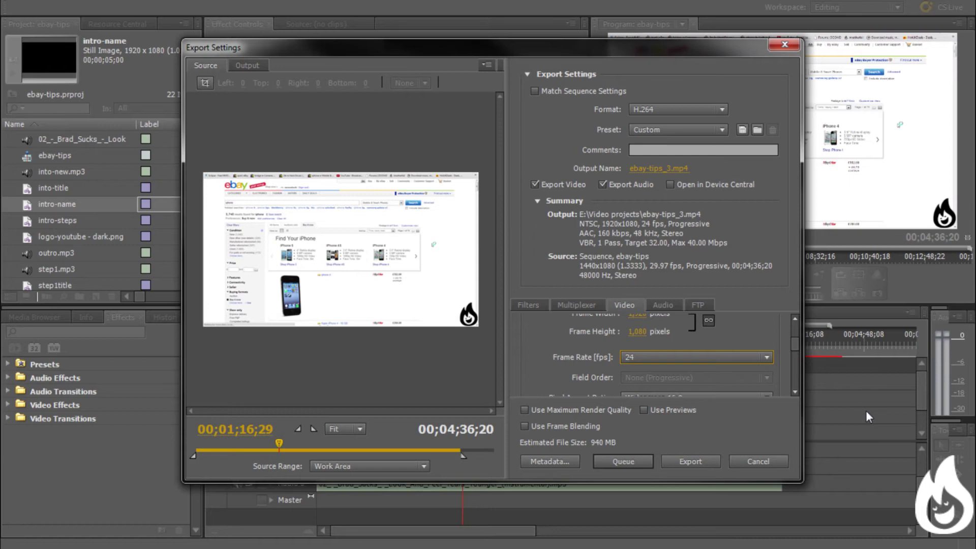
{"action": "left_click", "coordinate": [735, 357]}
{"action": "left_click", "coordinate": [669, 492]}
{"action": "left_click_drag", "start_coordinate": [796, 341], "coordinate": [793, 370]}
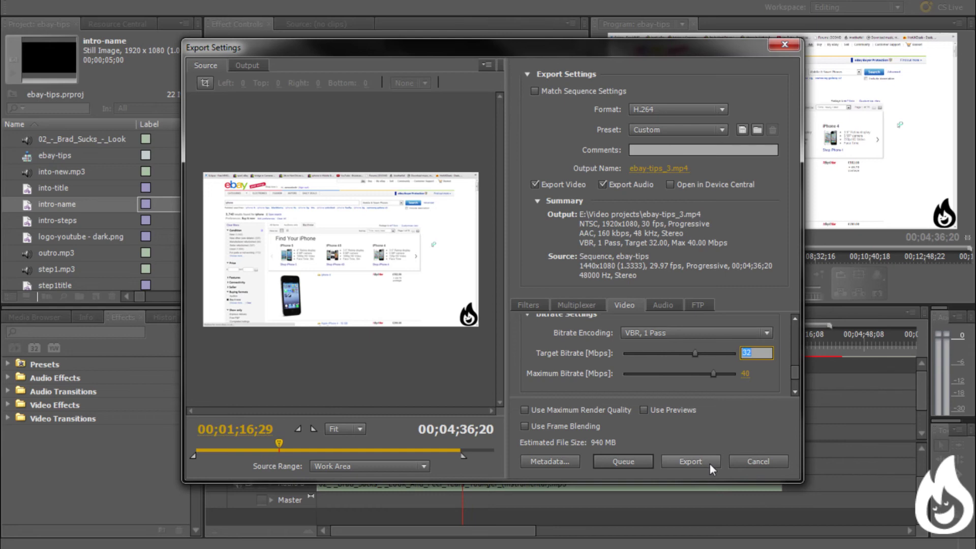
{"action": "type", "text": "8"}
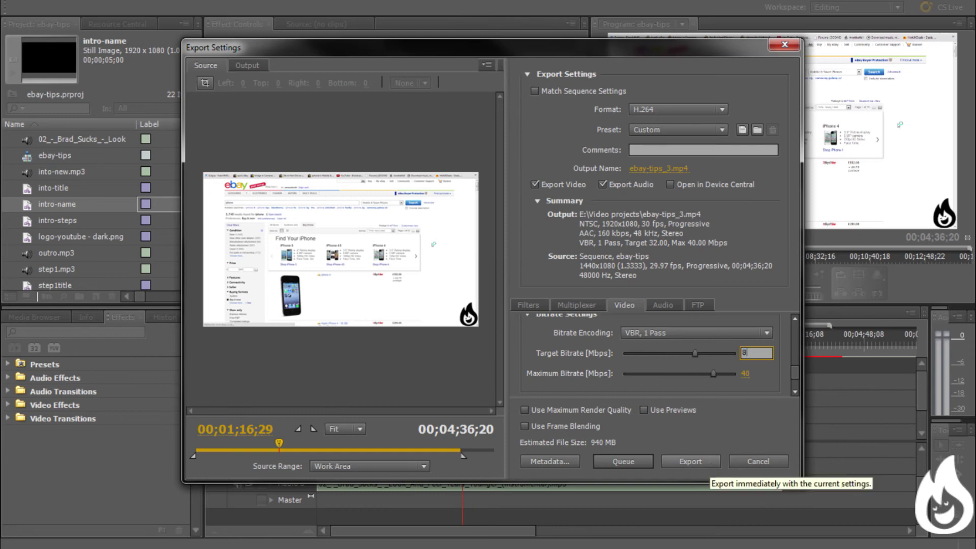
- Enter a 10 Mbps target bitrate and a 14 Mbps maximum bitrate
{"action": "key", "text": "Return"}
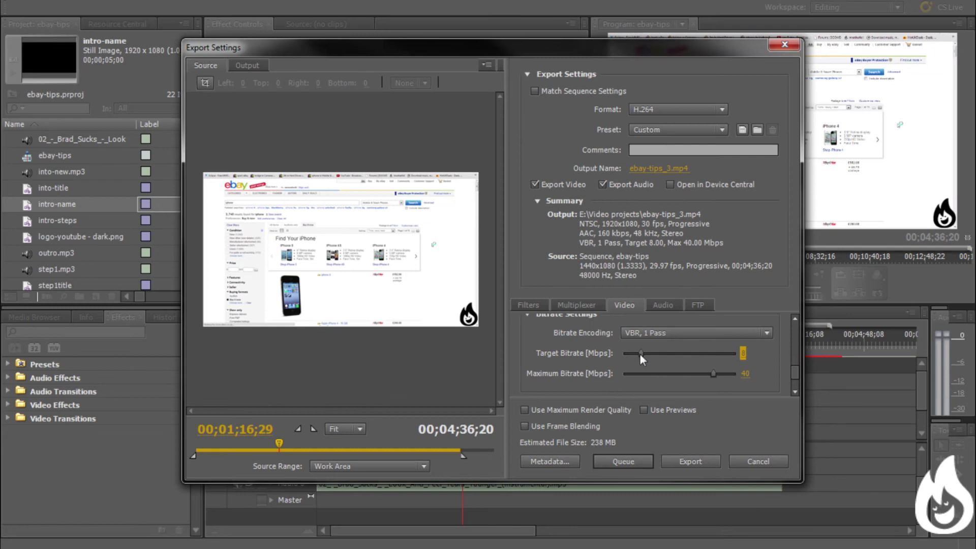
{"action": "left_click_drag", "start_coordinate": [642, 353], "coordinate": [669, 352]}
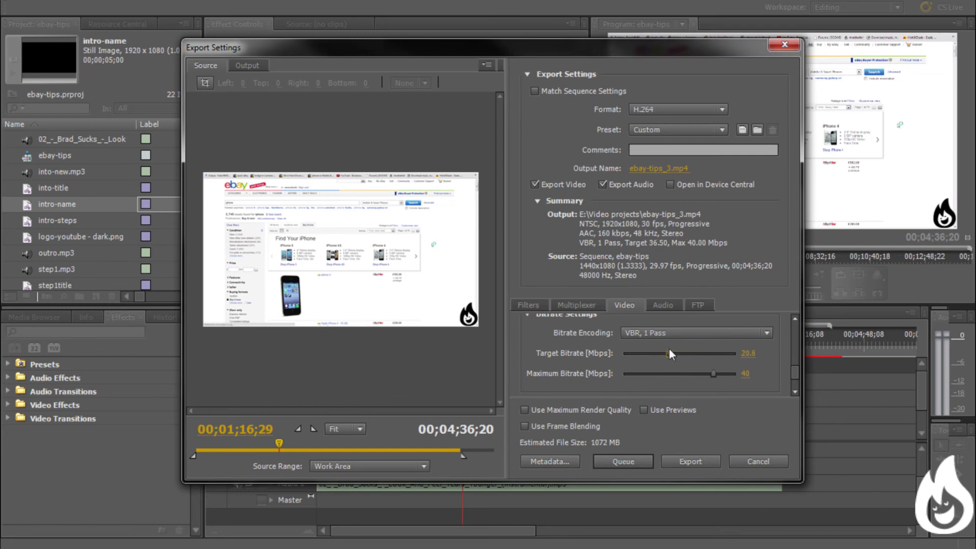
{"action": "left_click", "coordinate": [747, 352]}
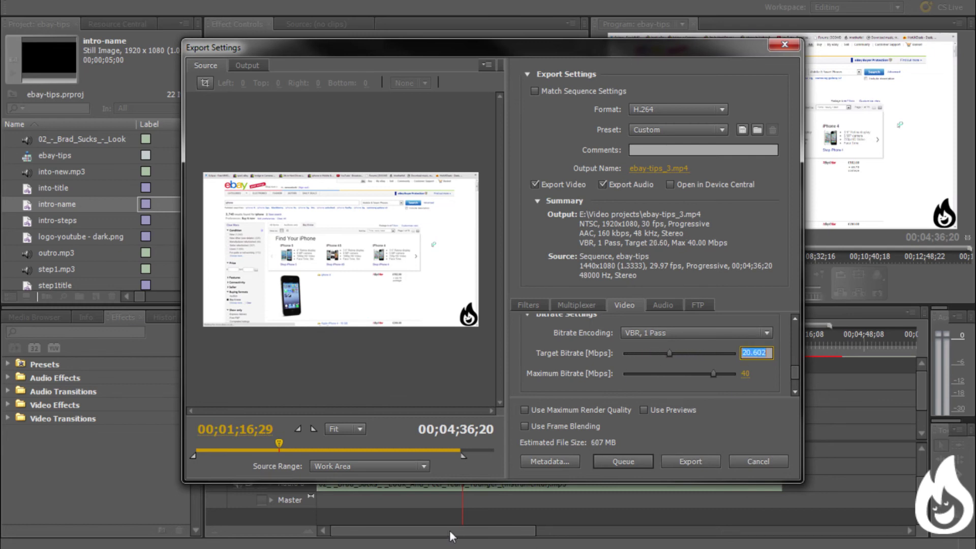
{"action": "type", "text": "10"}
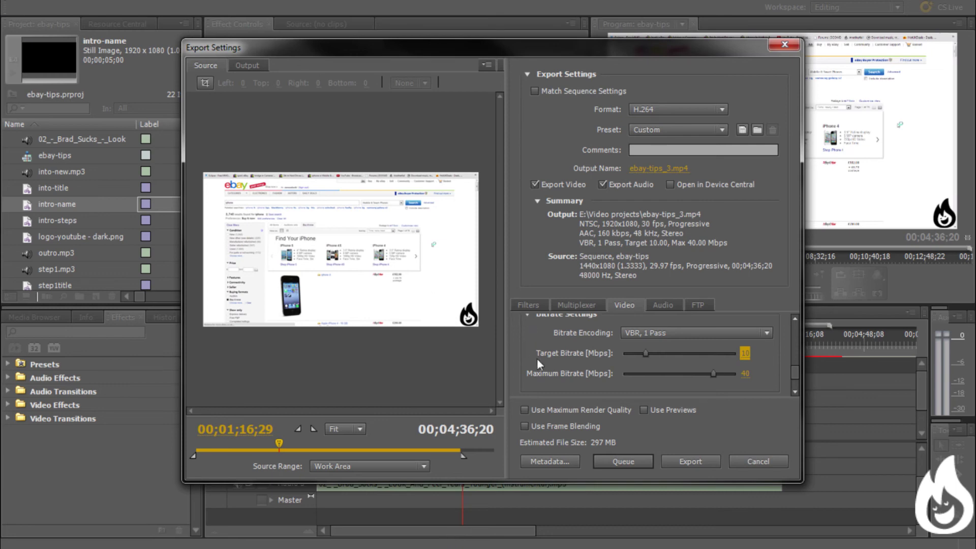
{"action": "left_click", "coordinate": [743, 376]}
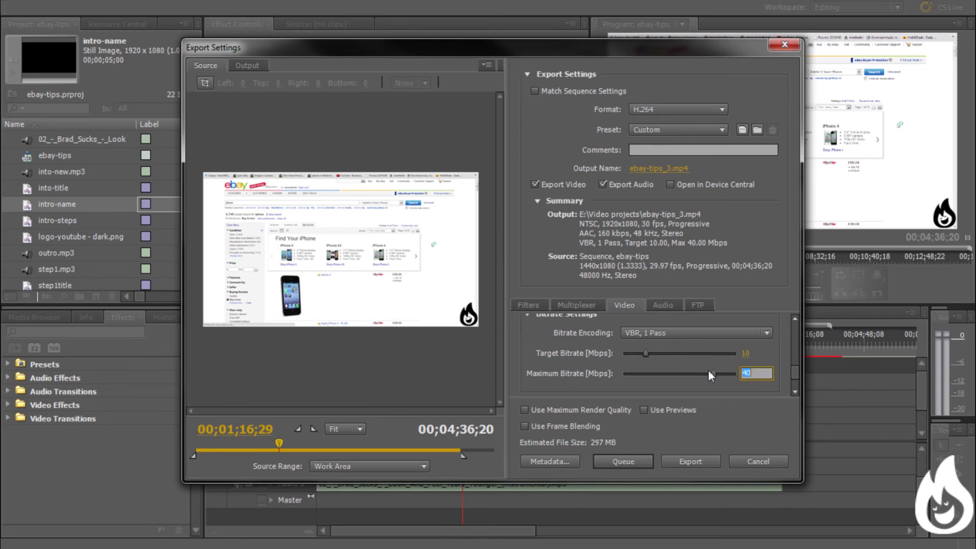
{"action": "type", "text": "14"}
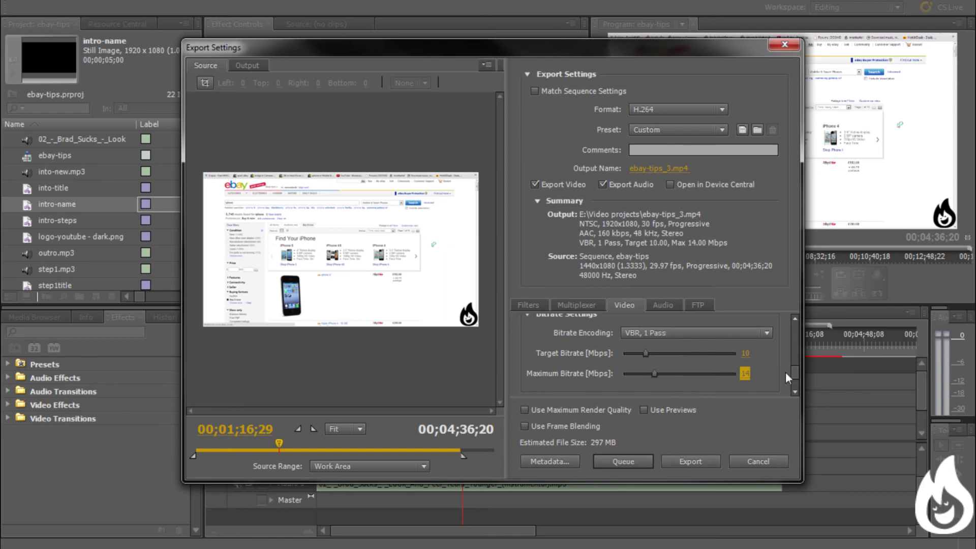
{"action": "left_click_drag", "start_coordinate": [796, 371], "coordinate": [795, 381]}
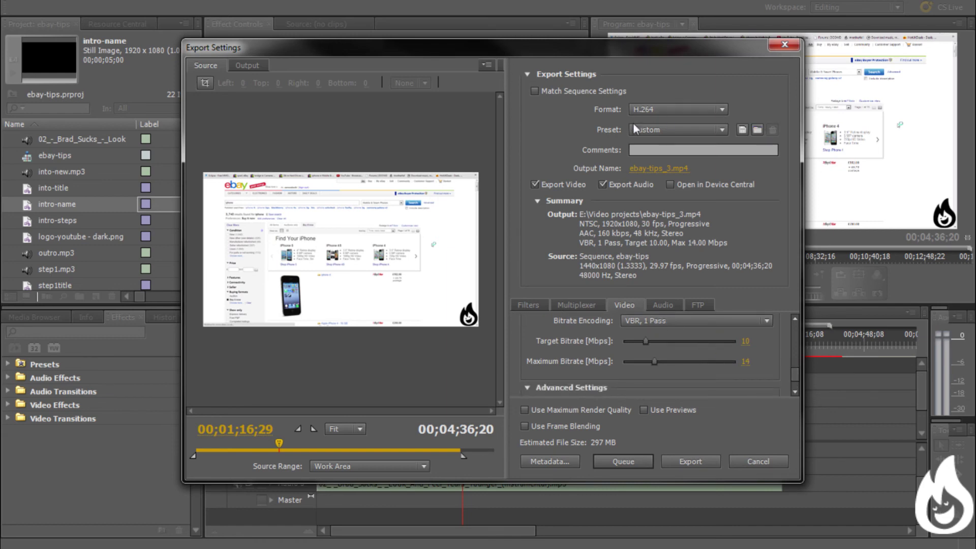
{"action": "left_click", "coordinate": [744, 131]}
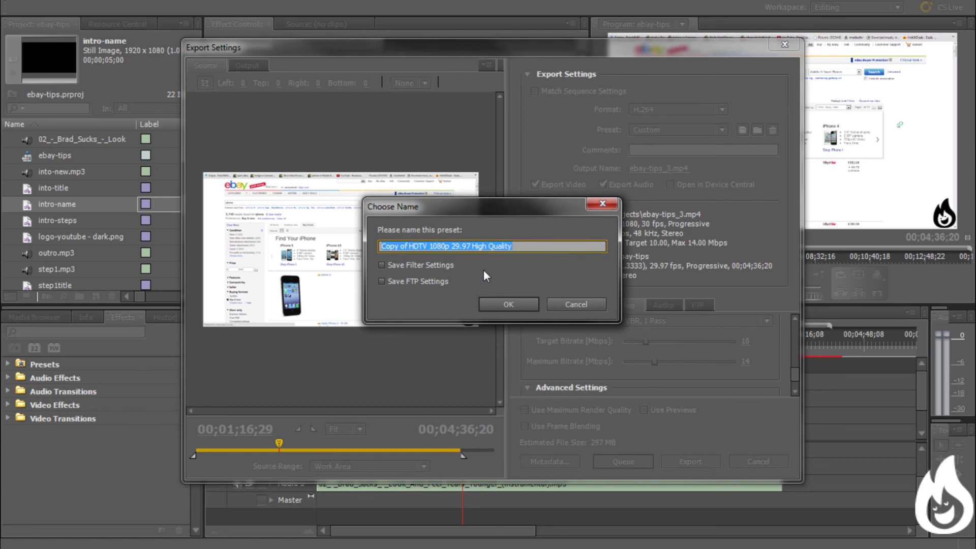
{"action": "type", "text": "Y"}
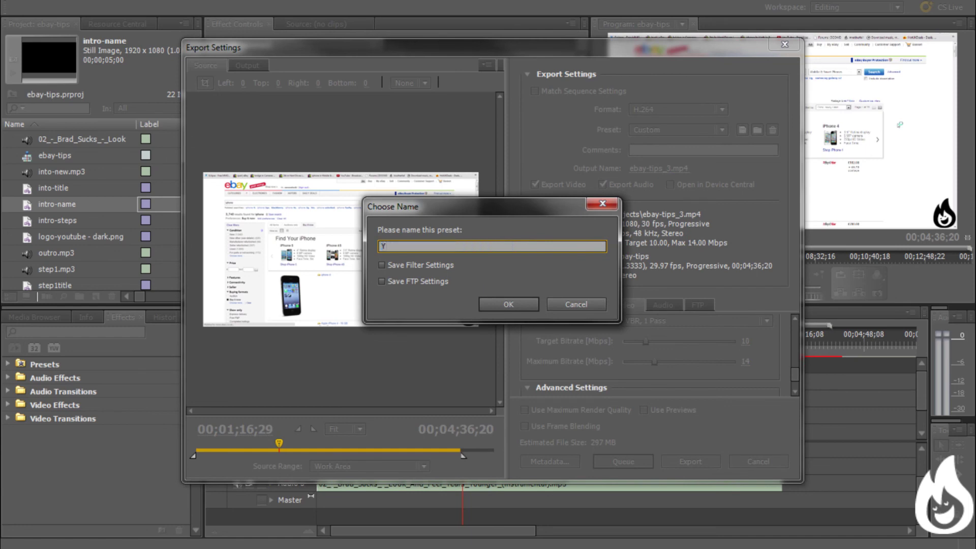
{"action": "type", "text": "outube 190"}
- Correct the preset name to 'Youtube 1080p' and confirm it
{"action": "key", "text": "BackSpace"}
{"action": "key", "text": "BackSpace"}
{"action": "type", "text": "0"}
{"action": "type", "text": "80p"}
{"action": "left_click", "coordinate": [509, 304]}
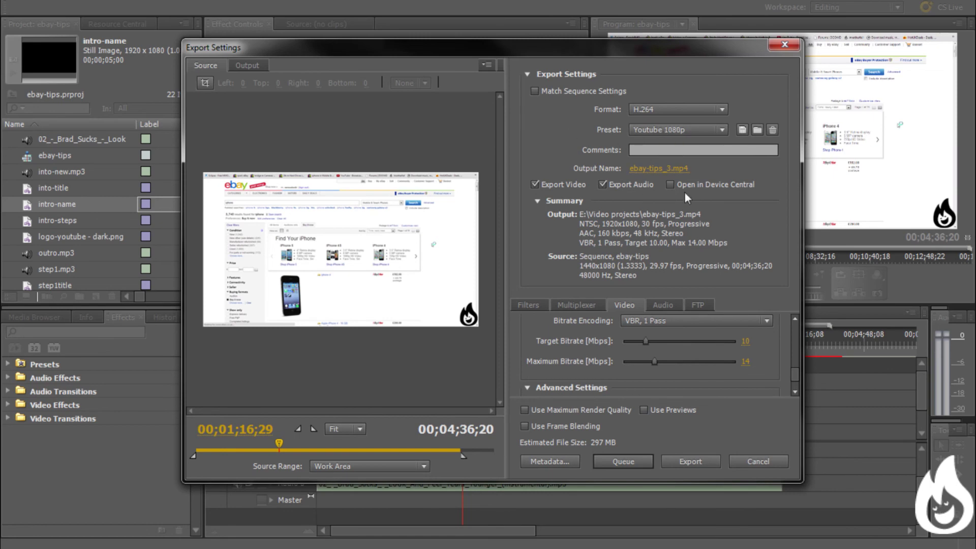
{"action": "left_click", "coordinate": [710, 130]}
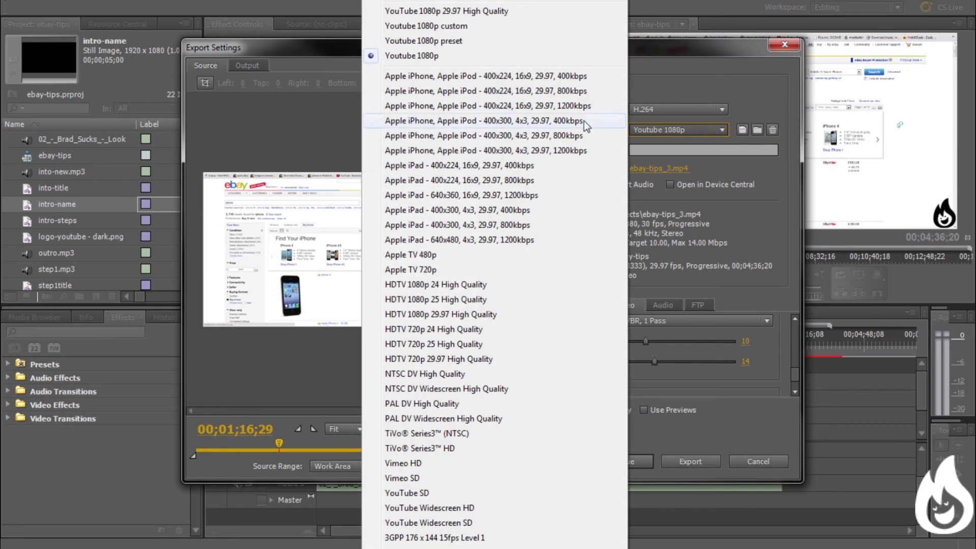
{"action": "left_click", "coordinate": [427, 55]}
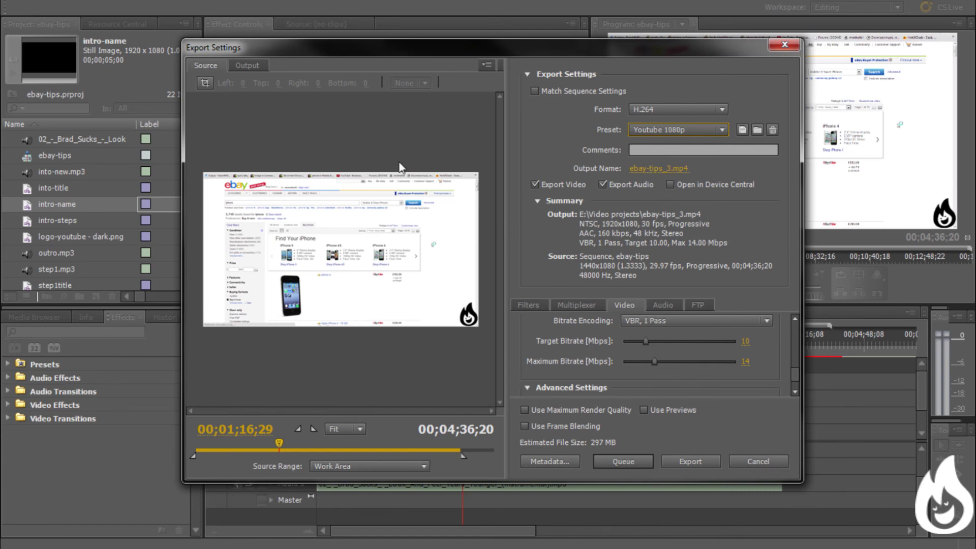
{"action": "left_click", "coordinate": [576, 305]}
{"action": "left_click", "coordinate": [625, 305]}
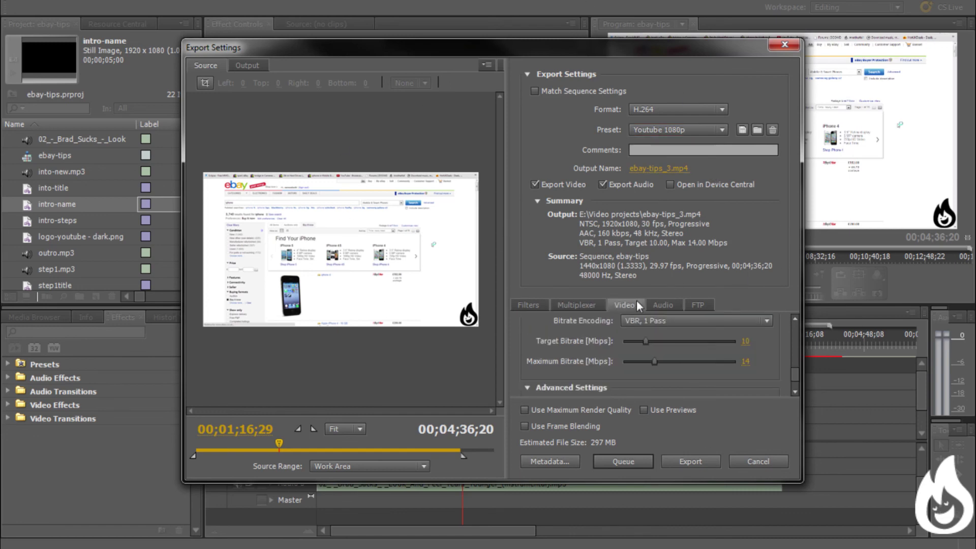